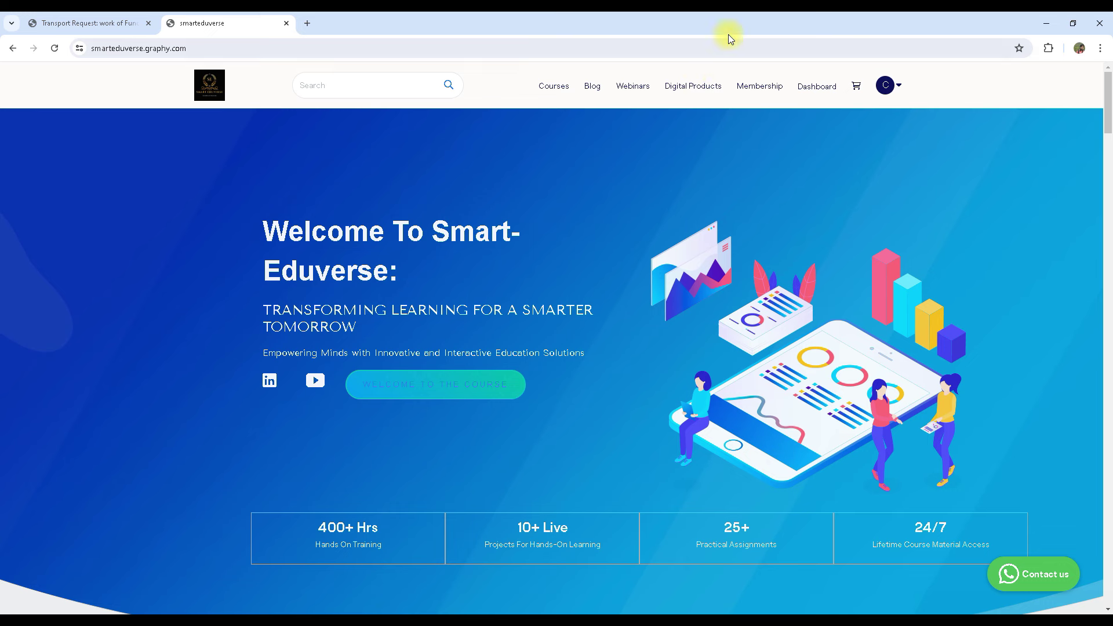
# View the website's digital products, return to its home page, and minimize the browser to get to the transport request presentation.
pyautogui.click(698, 90)
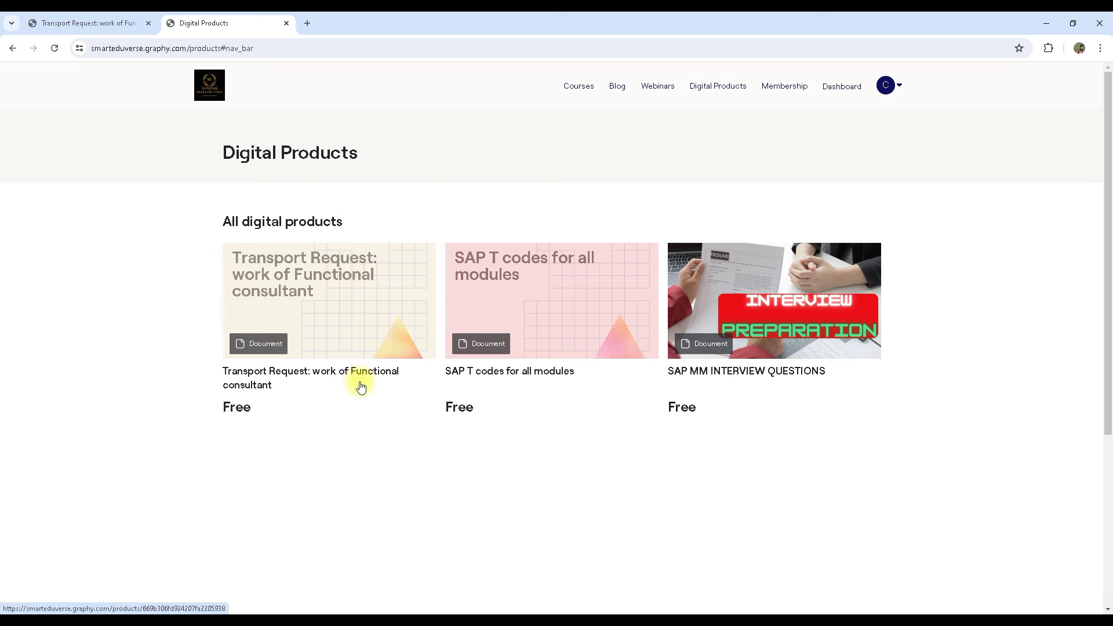
pyautogui.click(210, 85)
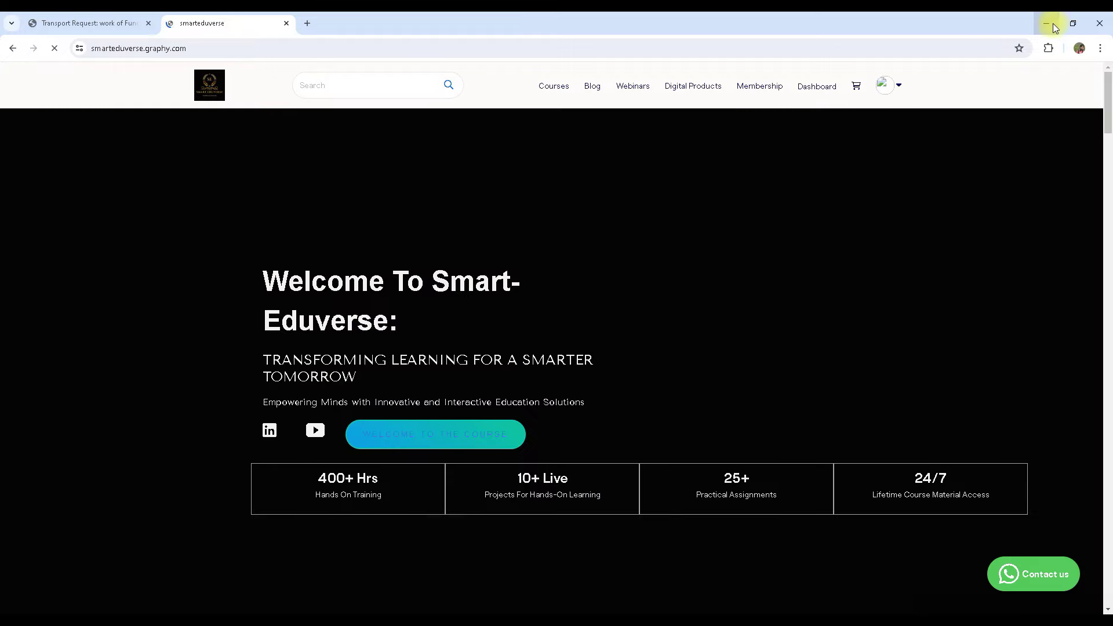
pyautogui.click(1051, 23)
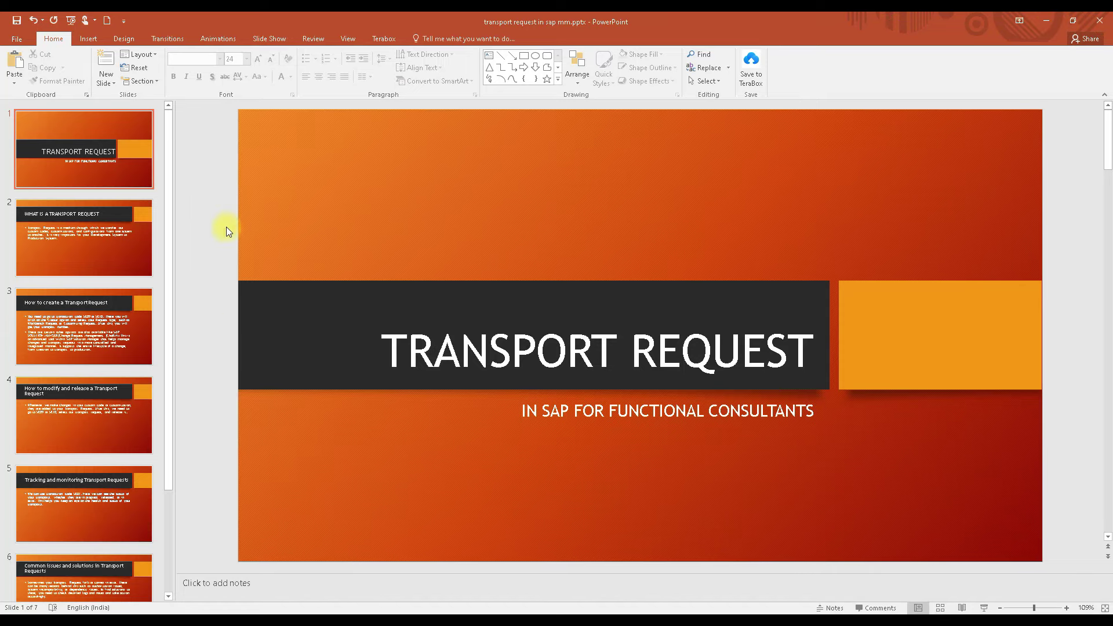
# Review the slides on what a transport request is and how to create one, highlighting the ChaRM mention.
pyautogui.click(65, 236)
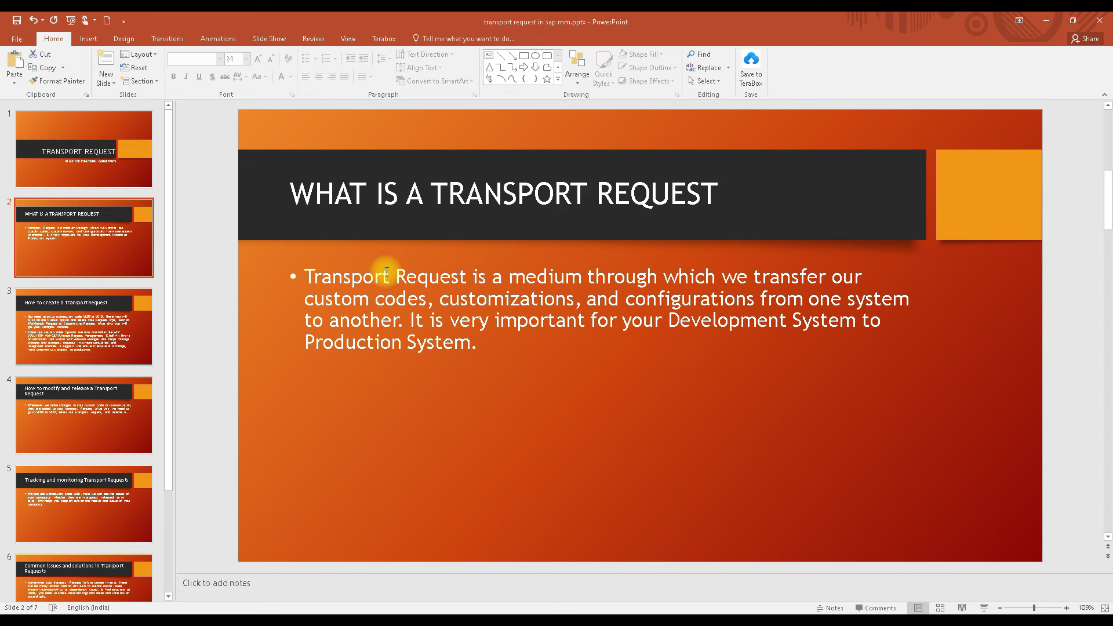
pyautogui.click(64, 325)
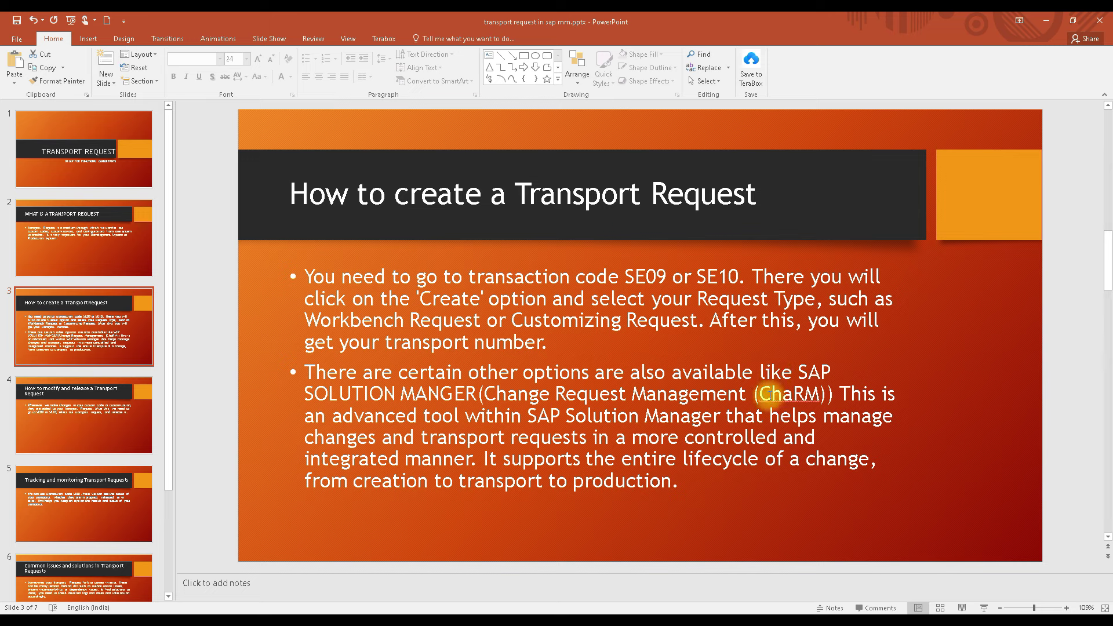
pyautogui.moveTo(760, 394); pyautogui.dragTo(824, 394)
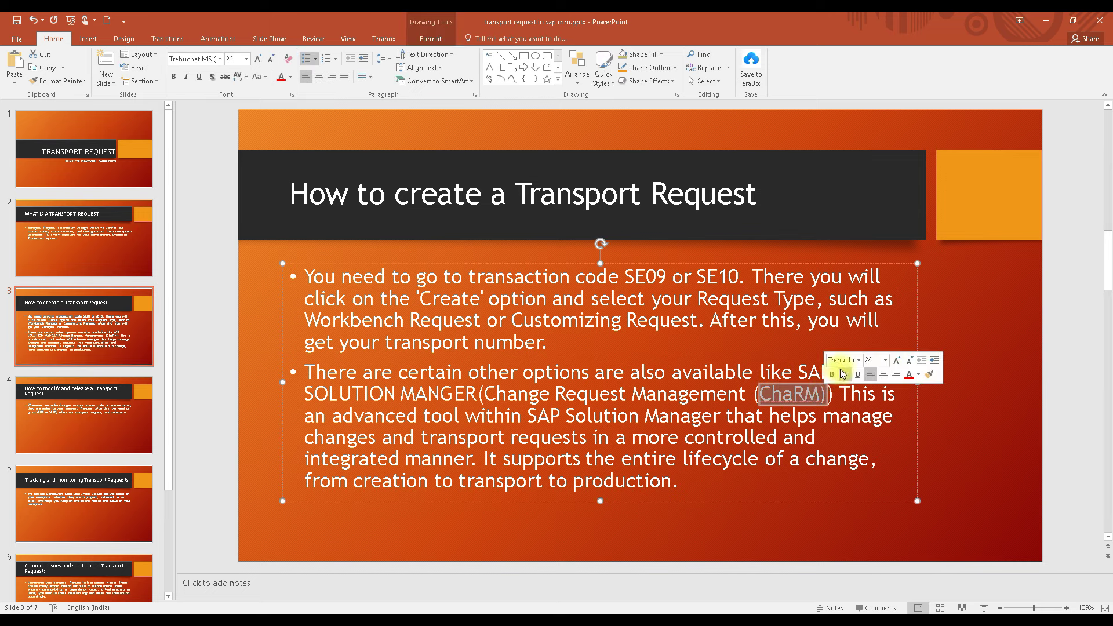
pyautogui.click(802, 335)
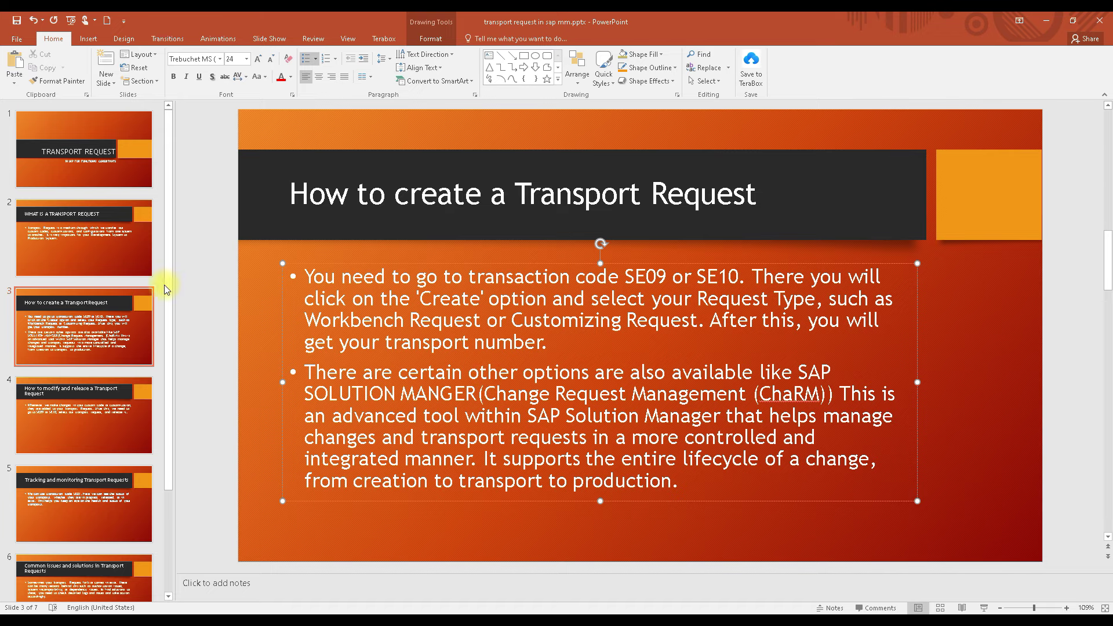
# Review the slides on modifying and releasing, tracking and monitoring, and common issues in transport requests, highlighting SE09 or SE10.
pyautogui.click(59, 425)
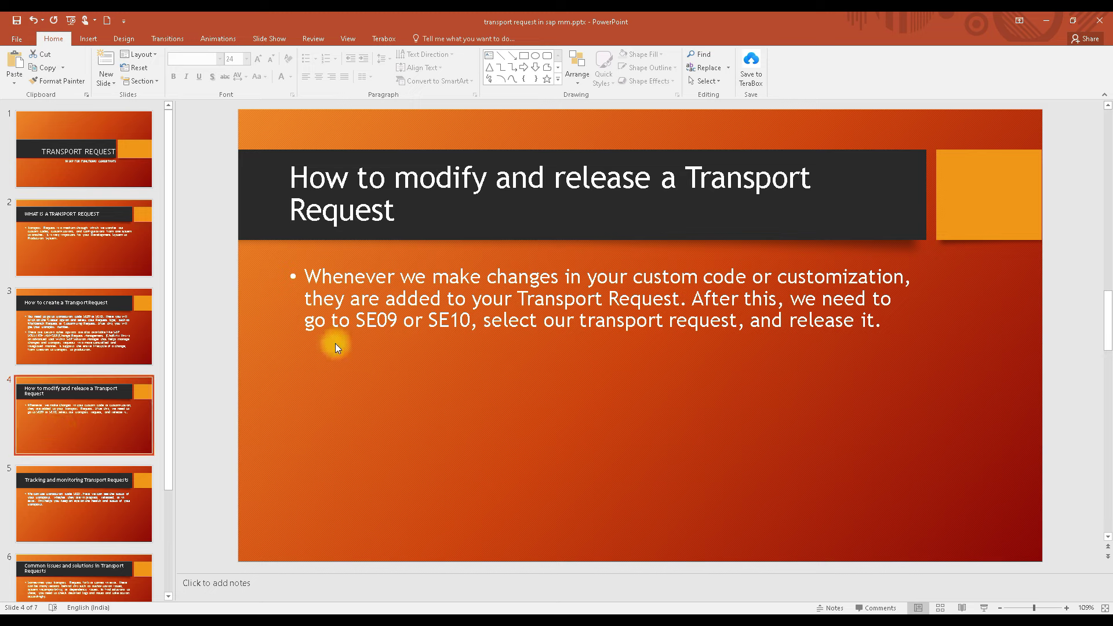
pyautogui.moveTo(355, 316); pyautogui.dragTo(475, 319)
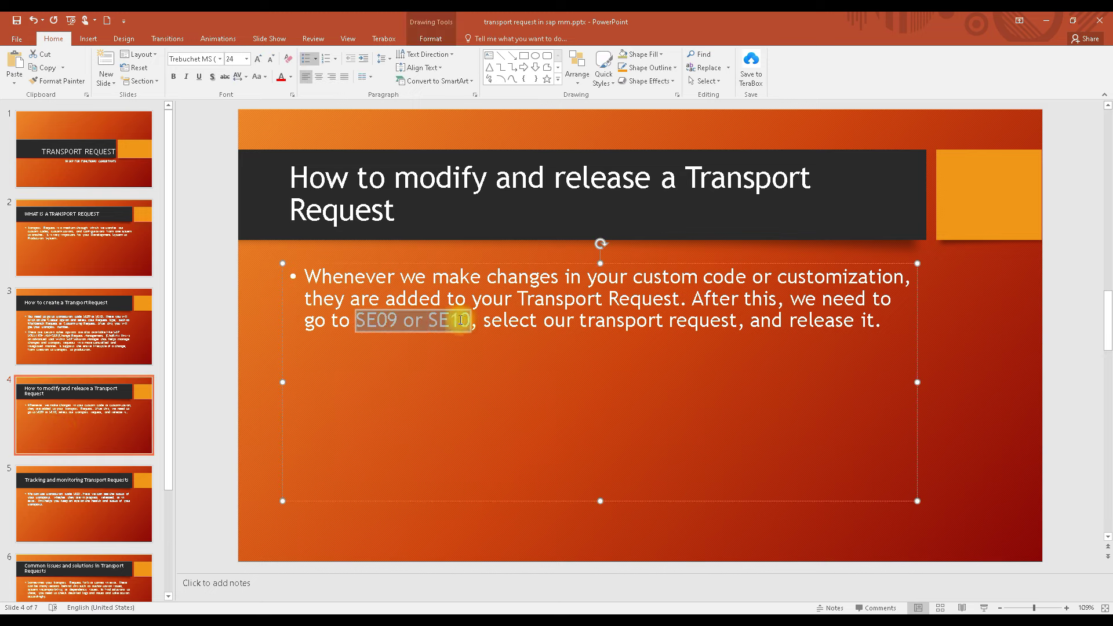
pyautogui.click(428, 370)
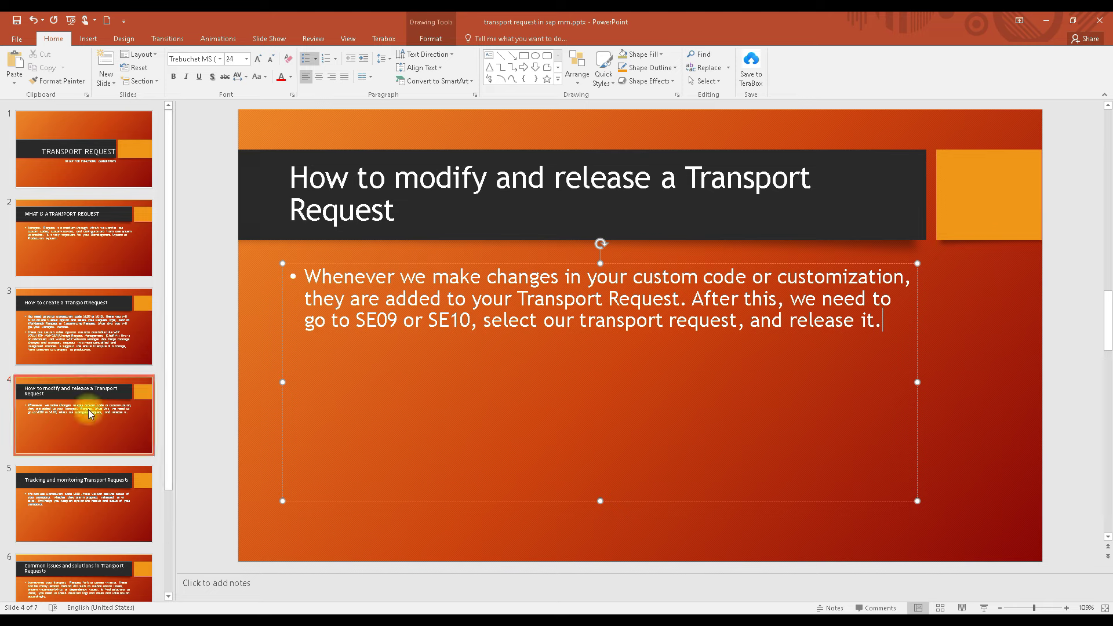
pyautogui.click(95, 510)
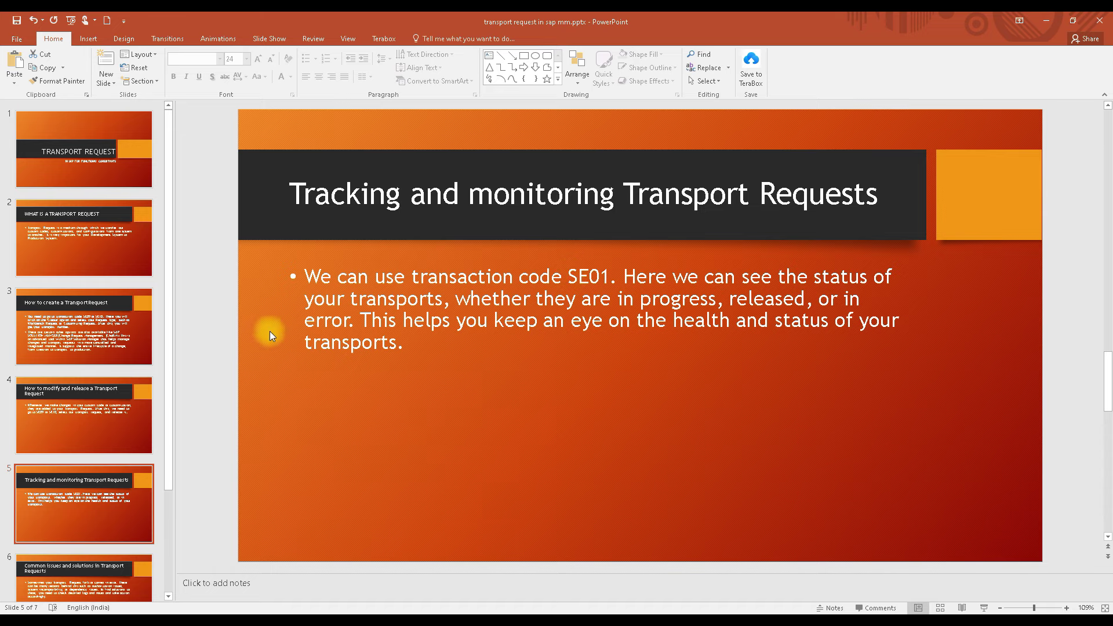
pyautogui.scroll(-2, 436, 323)
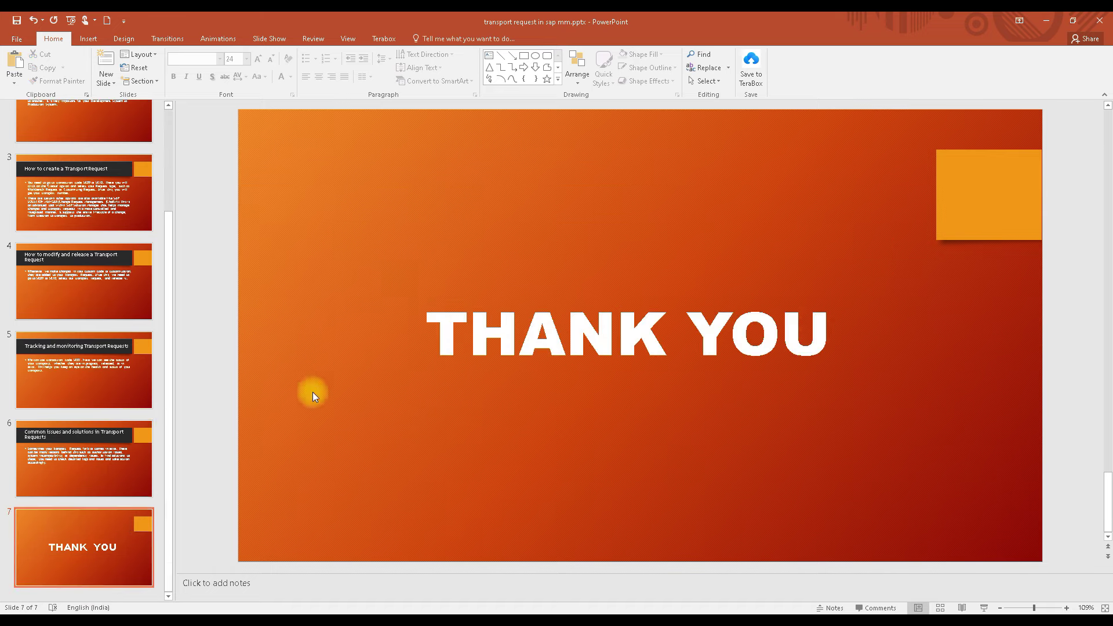
pyautogui.click(97, 441)
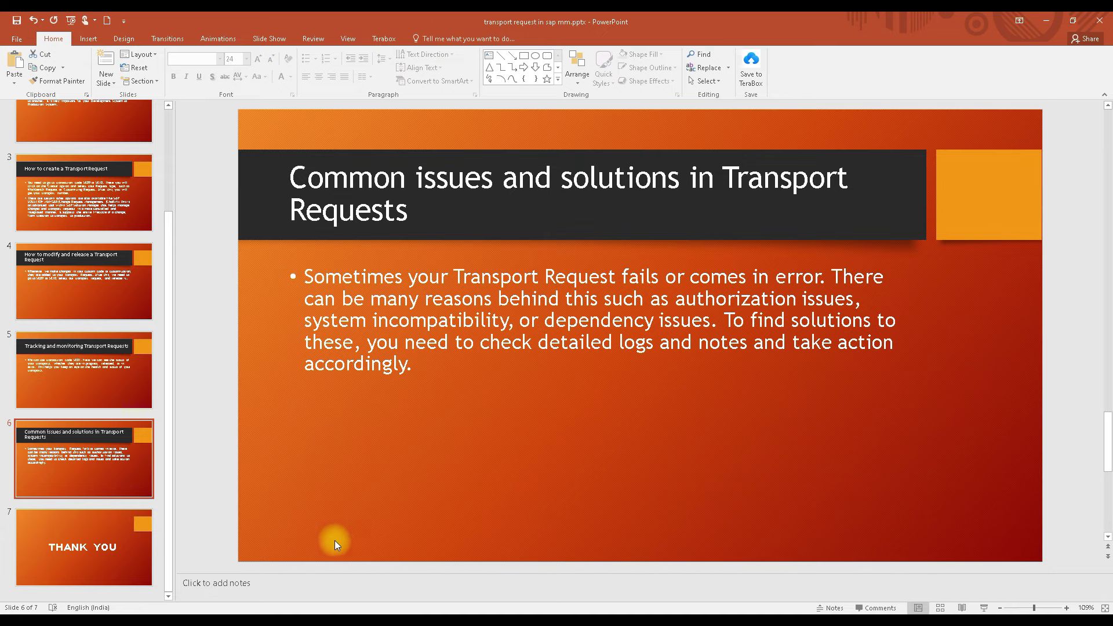
# Switch to SAP and open the Transport Organizer with transaction SE10.
pyautogui.click(287, 584)
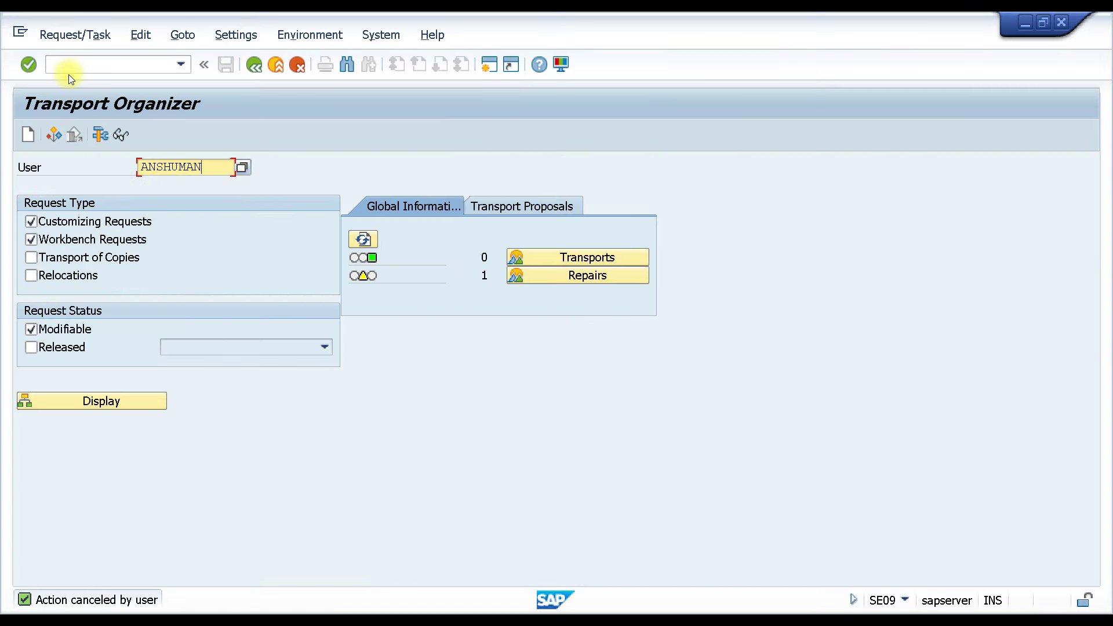
pyautogui.click(70, 65)
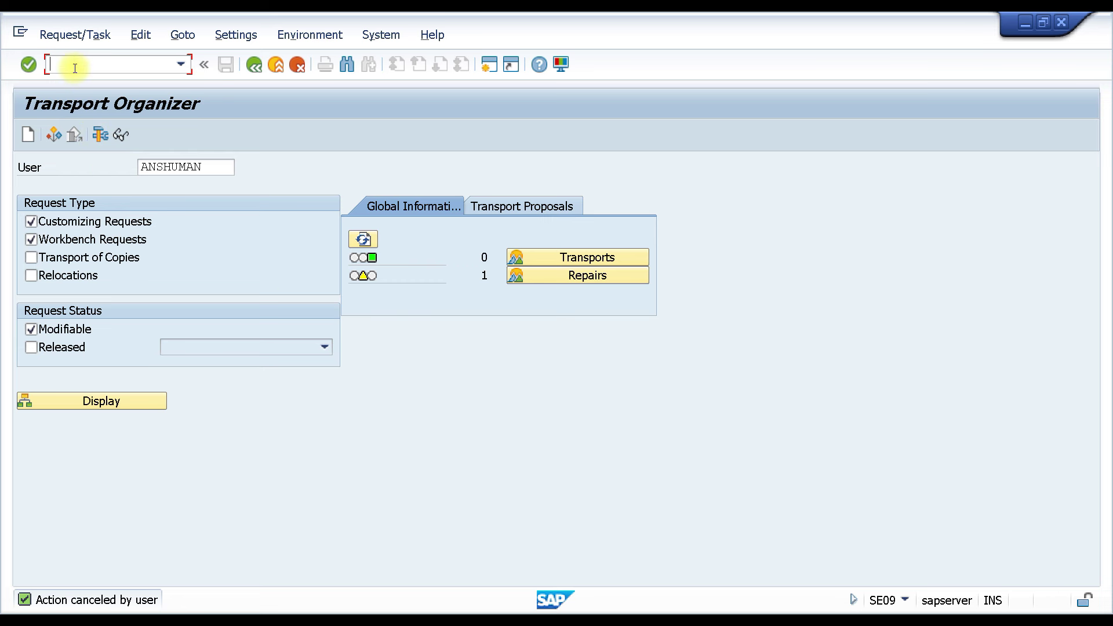
pyautogui.write('/nse10')
pyautogui.press('Return')
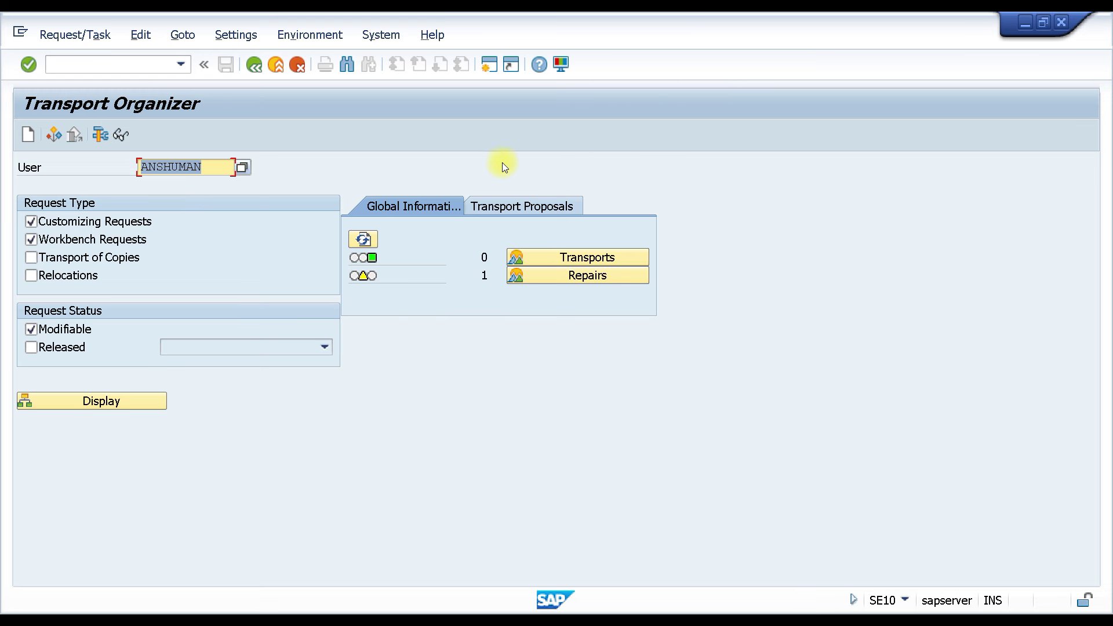
# Create a customizing request with the short description "test TR" and save it.
pyautogui.click(26, 135)
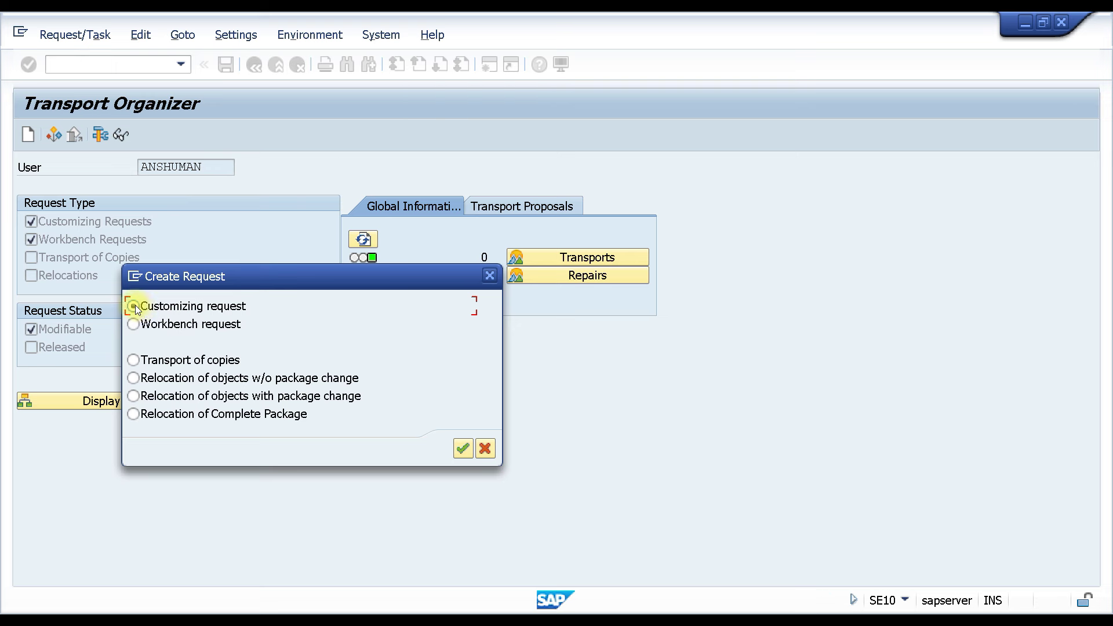
pyautogui.click(464, 448)
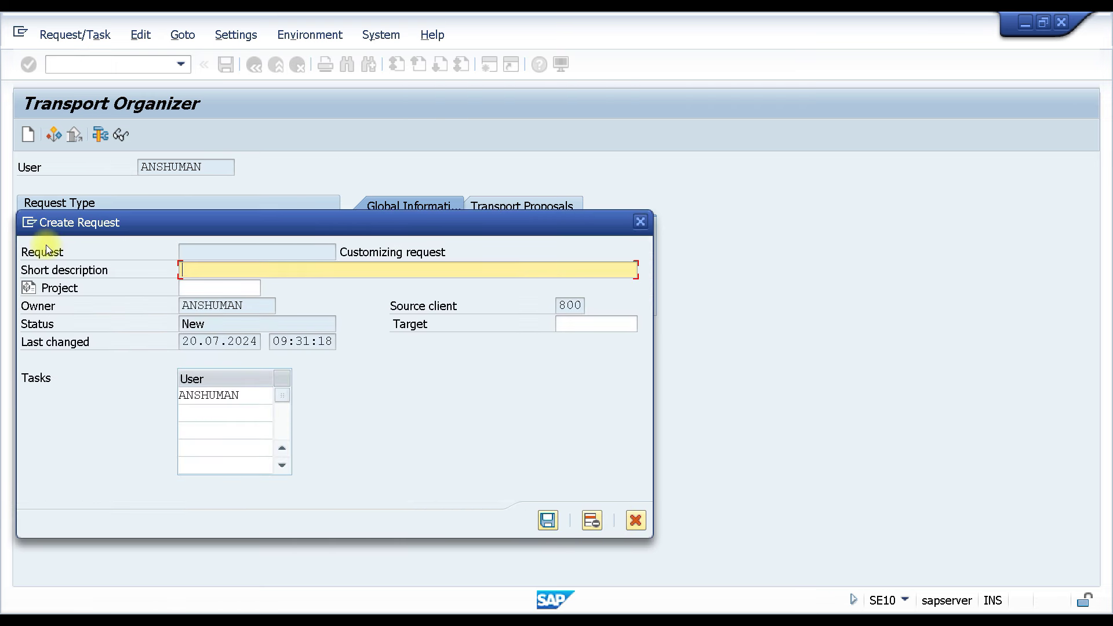
pyautogui.moveTo(177, 228); pyautogui.dragTo(200, 165)
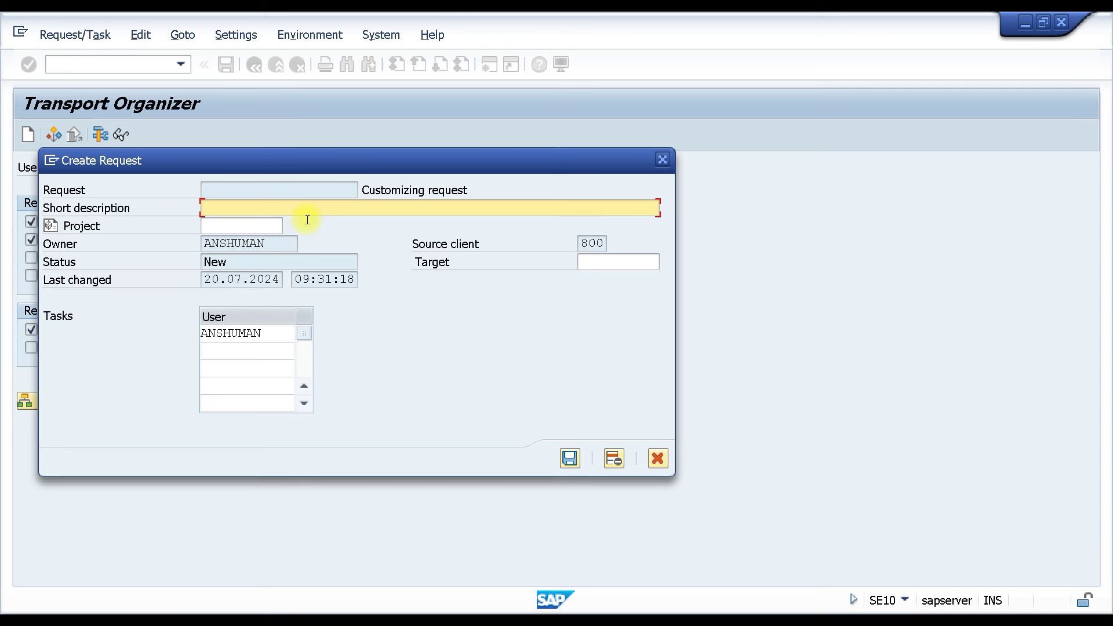
pyautogui.click(209, 210)
pyautogui.write('test TRT')
pyautogui.press('BackSpace')
pyautogui.click(571, 458)
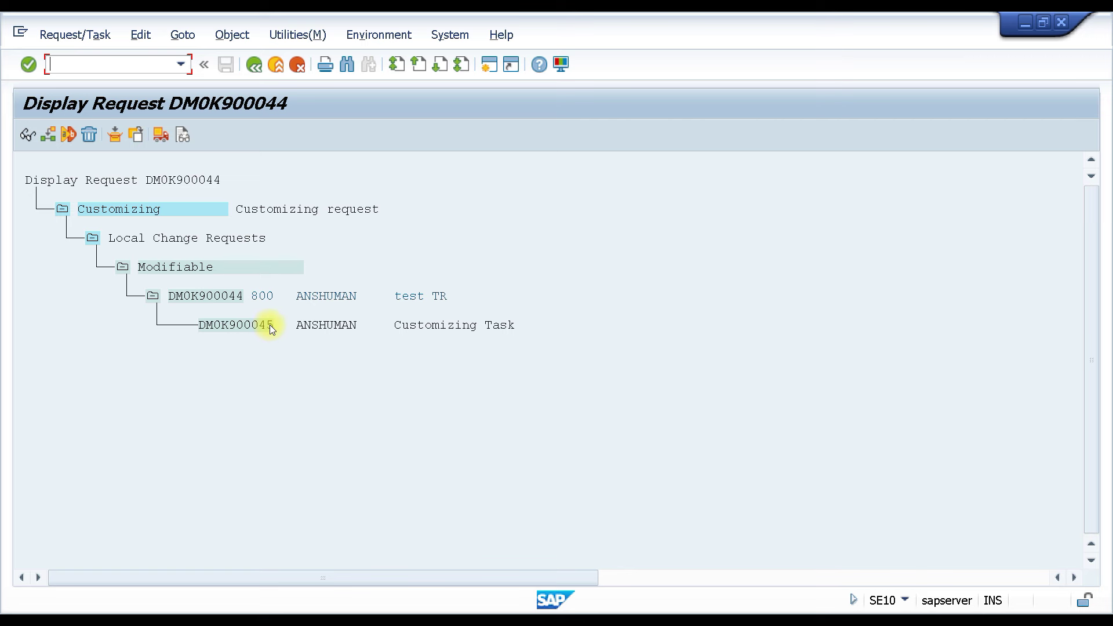
# Inspect the customizing task under the test TR request, and release that request directly from the Transport Organizer list.
pyautogui.click(203, 328)
pyautogui.click(214, 325)
pyautogui.click(248, 326)
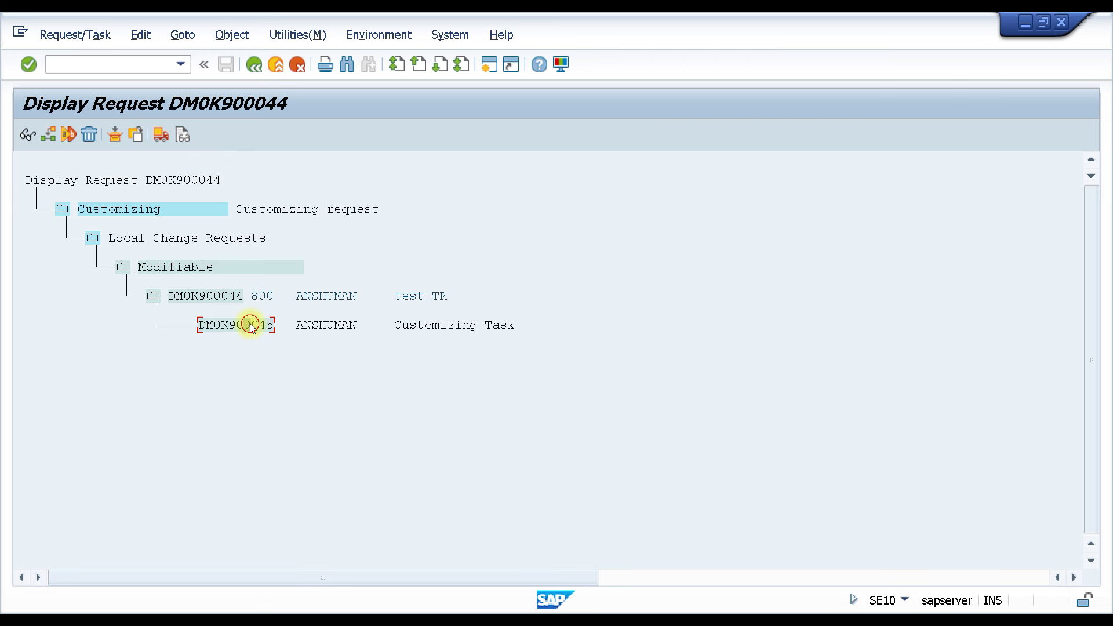
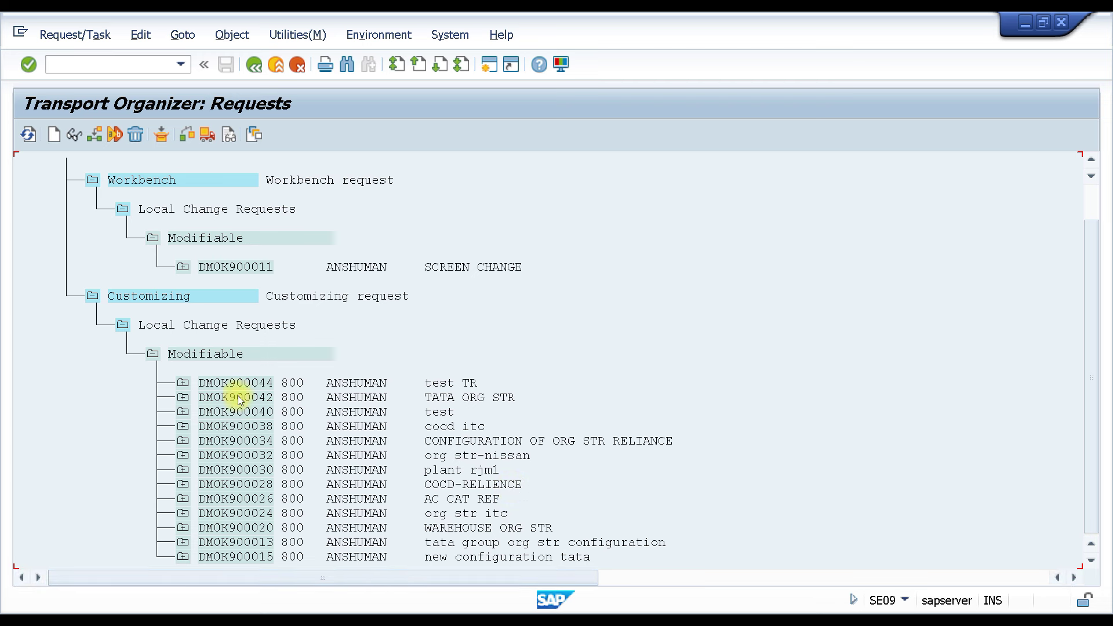
pyautogui.click(221, 387)
pyautogui.click(207, 136)
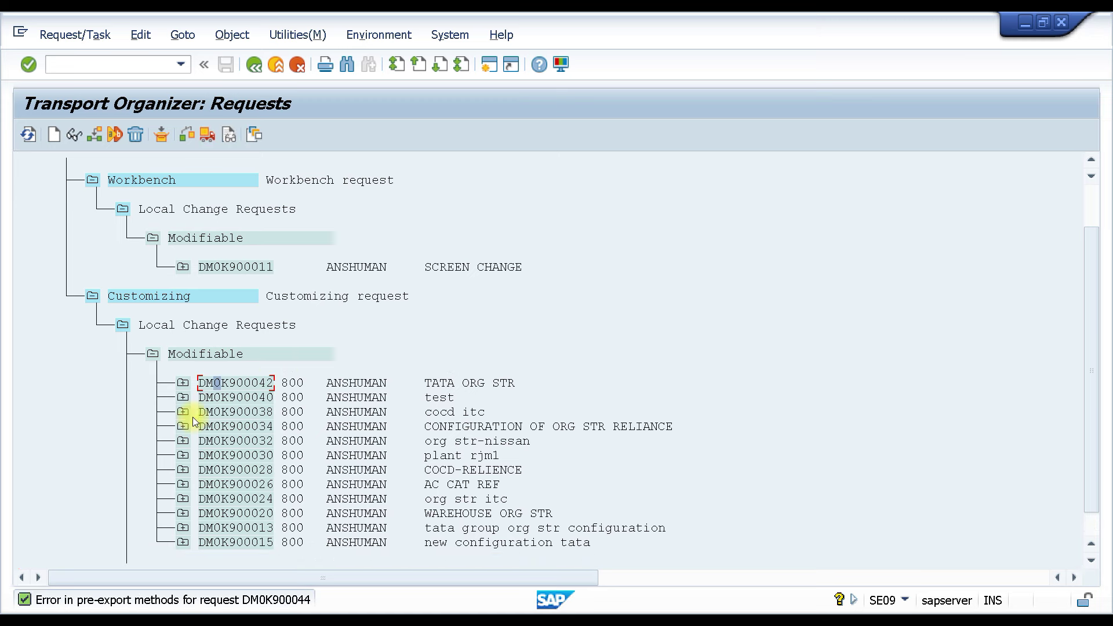
# Expand the TATA ORG STR request down to its customizing task's activities and open Copy, Change Movement Types.
pyautogui.click(181, 384)
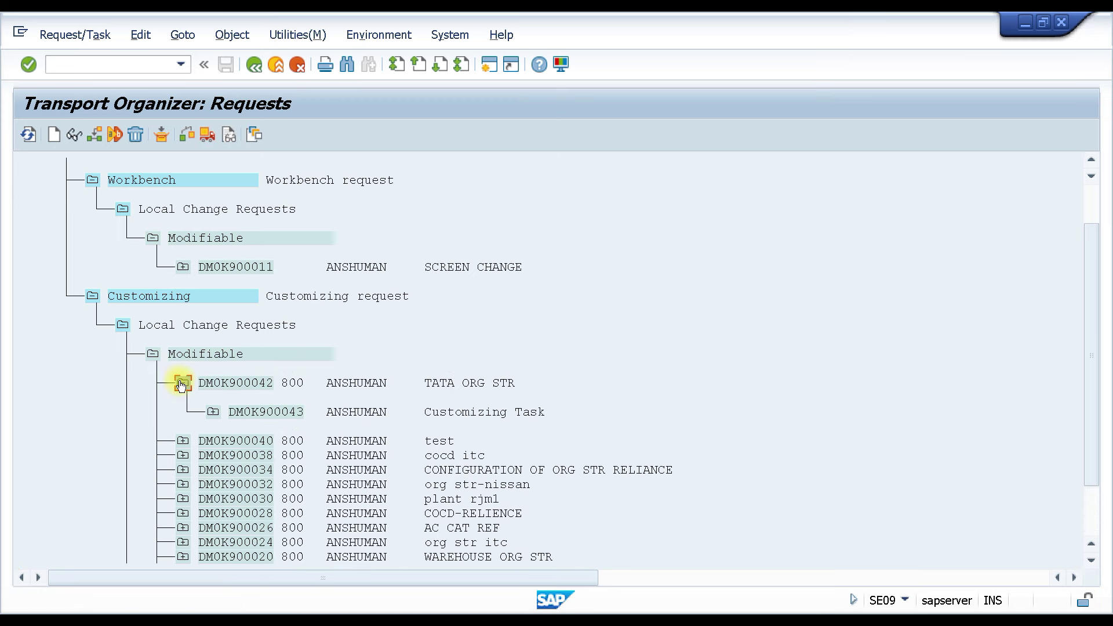
pyautogui.click(289, 413)
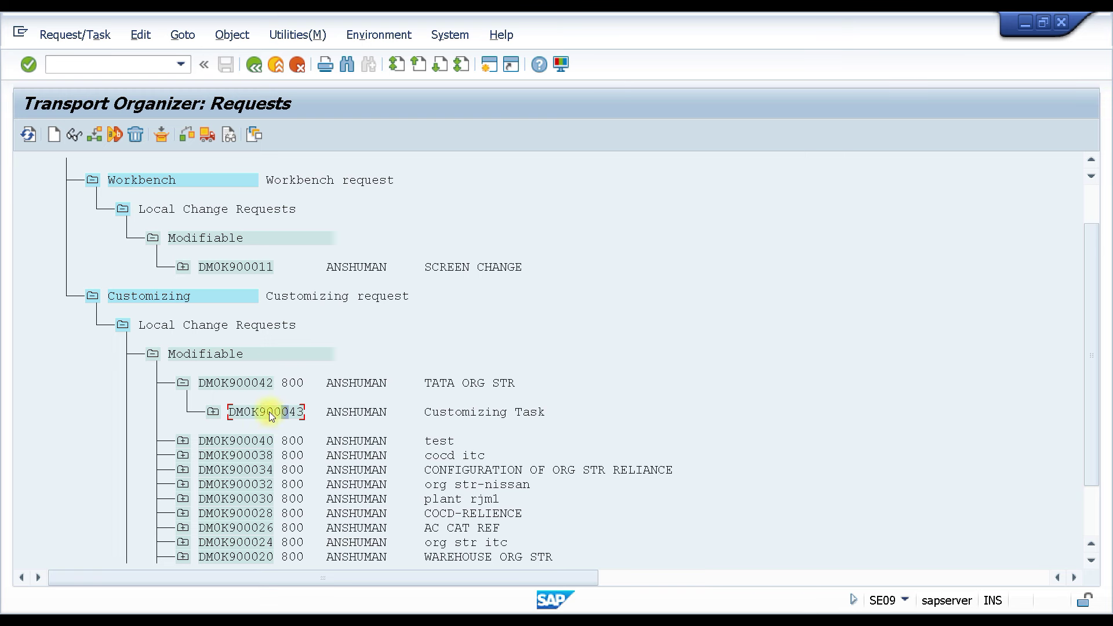
pyautogui.doubleClick(229, 413)
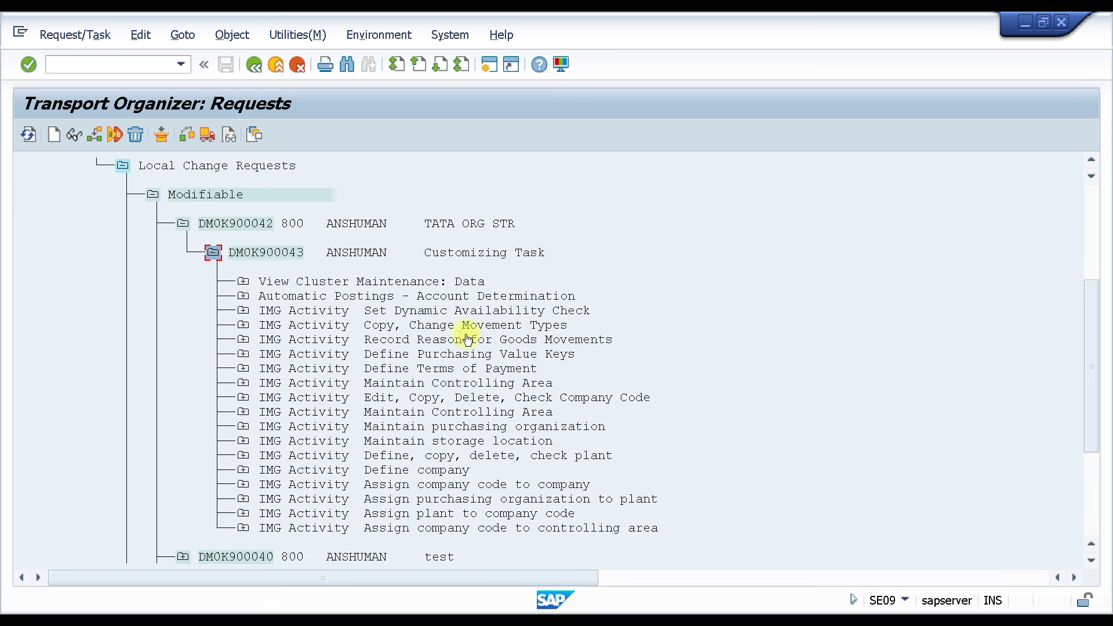
pyautogui.doubleClick(417, 327)
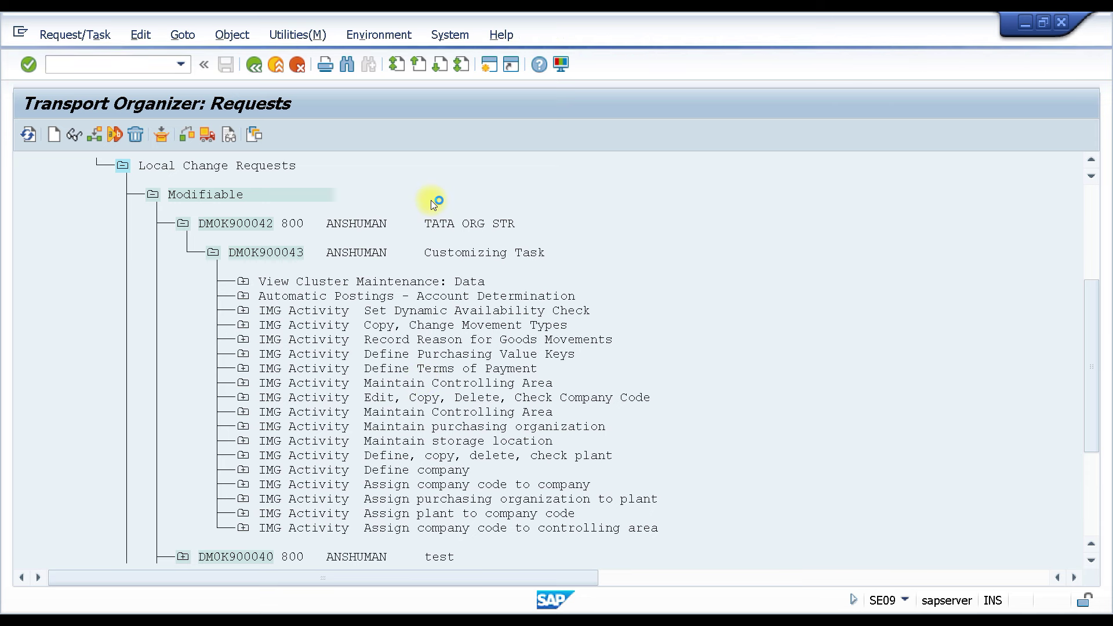
pyautogui.click(204, 135)
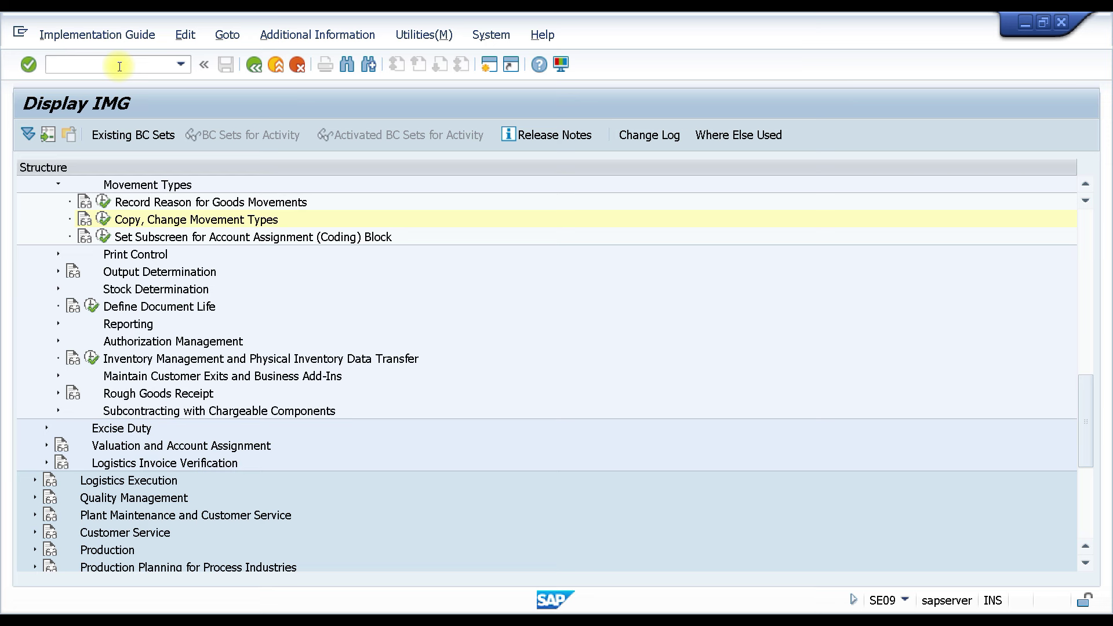
# Open the extended Transport Organizer with transaction SE01 and display the modifiable customizing and workbench requests.
pyautogui.write('/nse01')
pyautogui.press('Return')
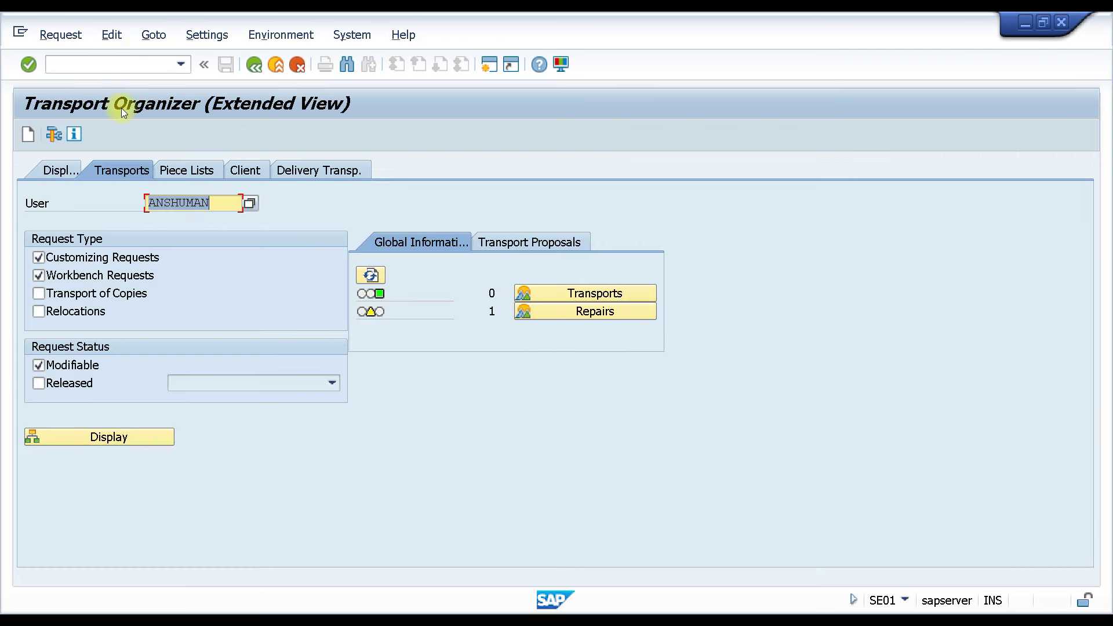
pyautogui.press('Return')
pyautogui.press('Return')
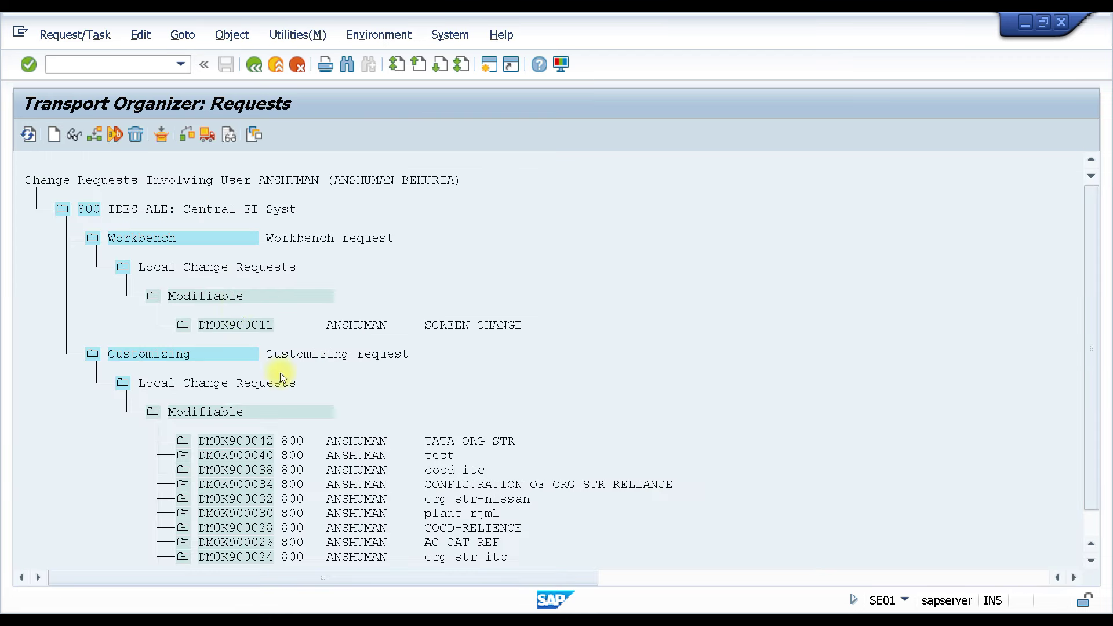
# Examine the Workbench and Customizing groups in the request list, including the SCREEN CHANGE request.
pyautogui.scroll(-1, 297, 390)
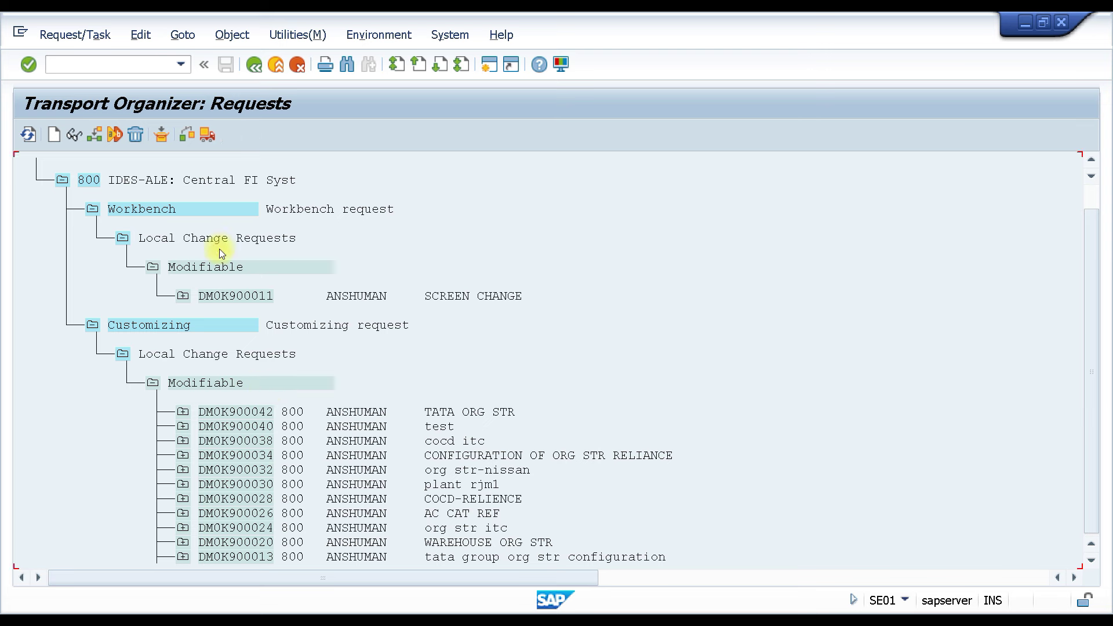
pyautogui.scroll(-1, 255, 356)
pyautogui.click(194, 198)
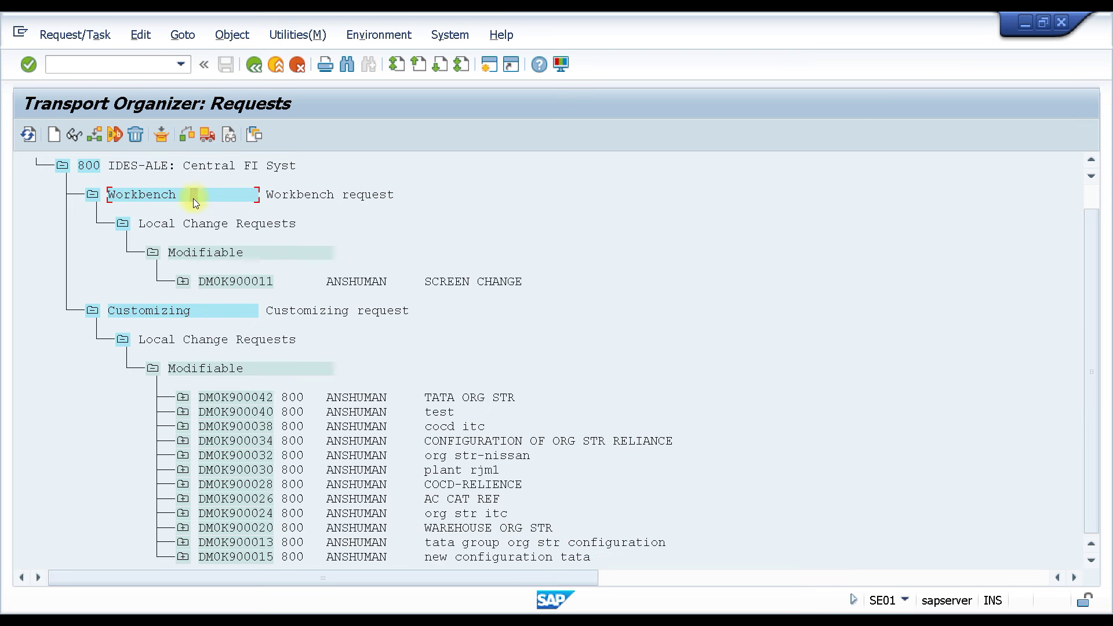
pyautogui.click(186, 312)
pyautogui.click(189, 196)
pyautogui.click(495, 284)
pyautogui.click(140, 195)
# Return to SAP Easy Access and open the Transport Management System with transaction STMS.
pyautogui.click(132, 65)
pyautogui.write('/n')
pyautogui.press('Return')
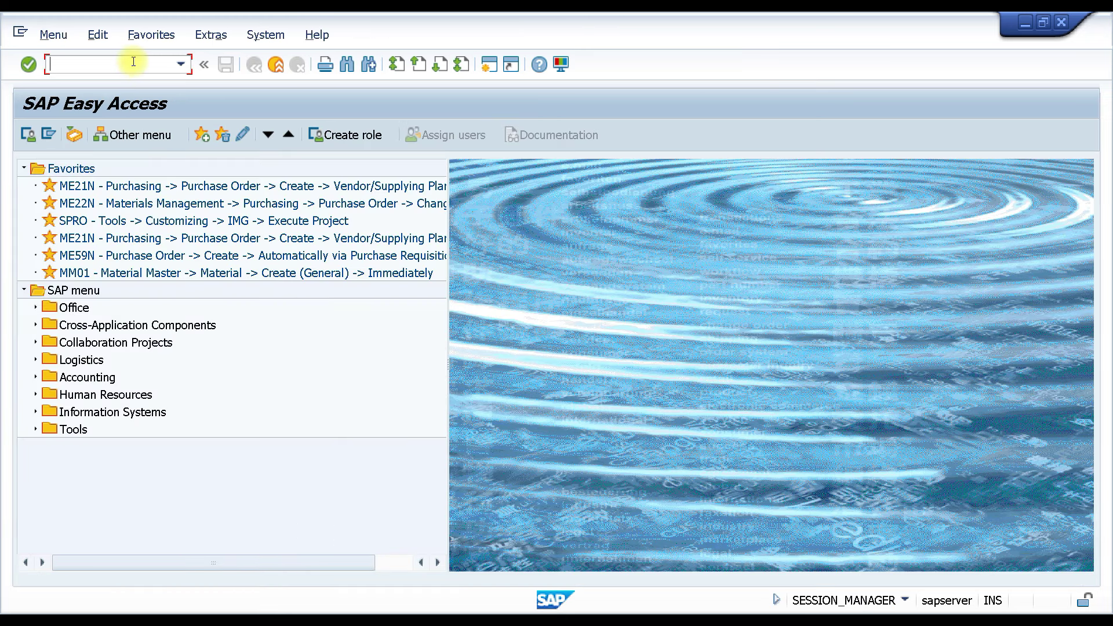
pyautogui.write('tms')
pyautogui.press('Return')
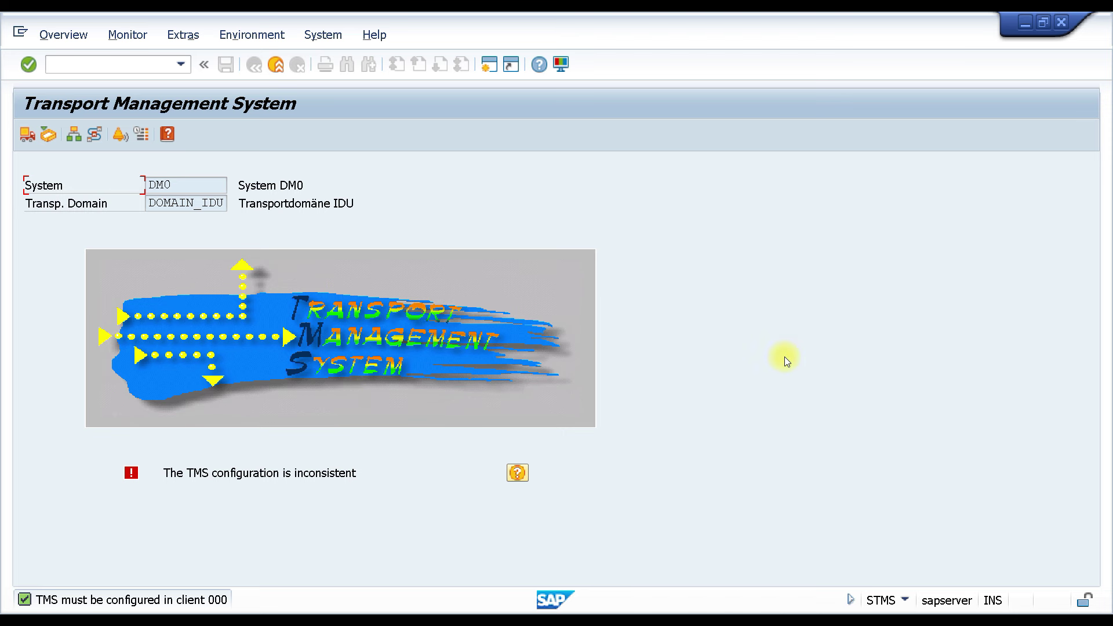
# Highlight the TMS configuration status message and check the system description.
pyautogui.click(165, 472)
pyautogui.moveTo(191, 473); pyautogui.dragTo(407, 473)
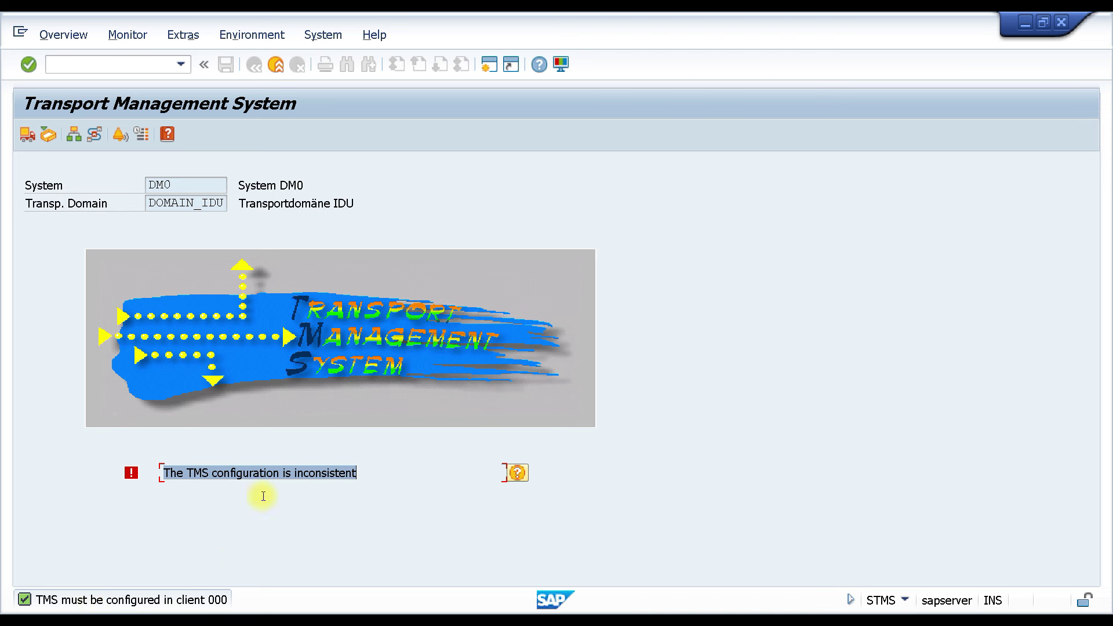
pyautogui.click(433, 182)
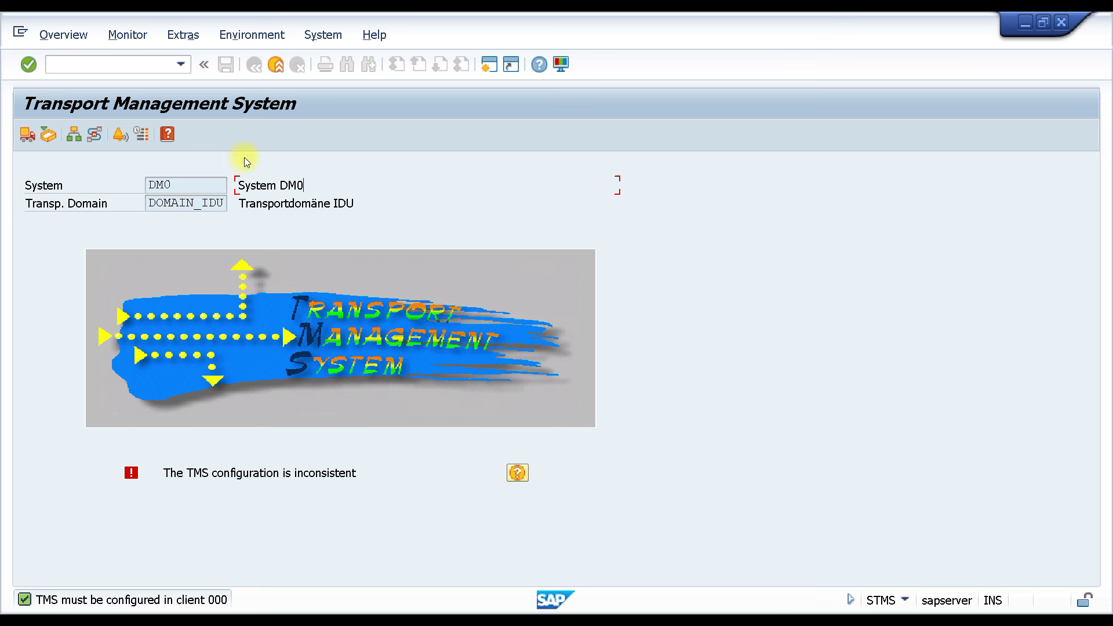
# Switch to the PowerPoint presentation and show the closing THANK YOU slide.
pyautogui.hotkey('alt', 'Tab')
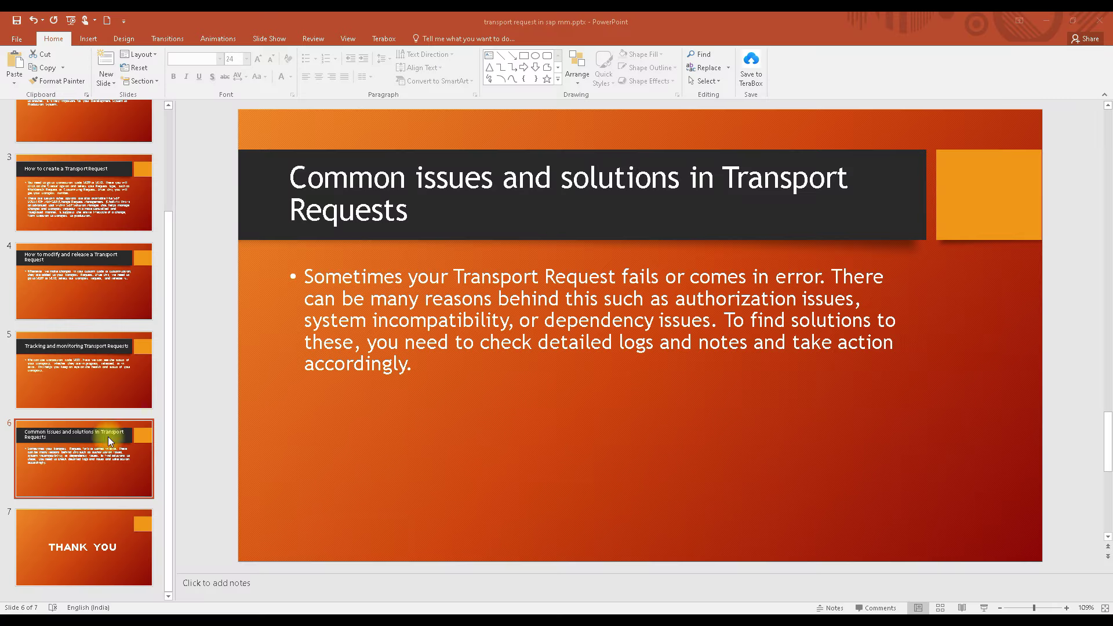
pyautogui.click(79, 552)
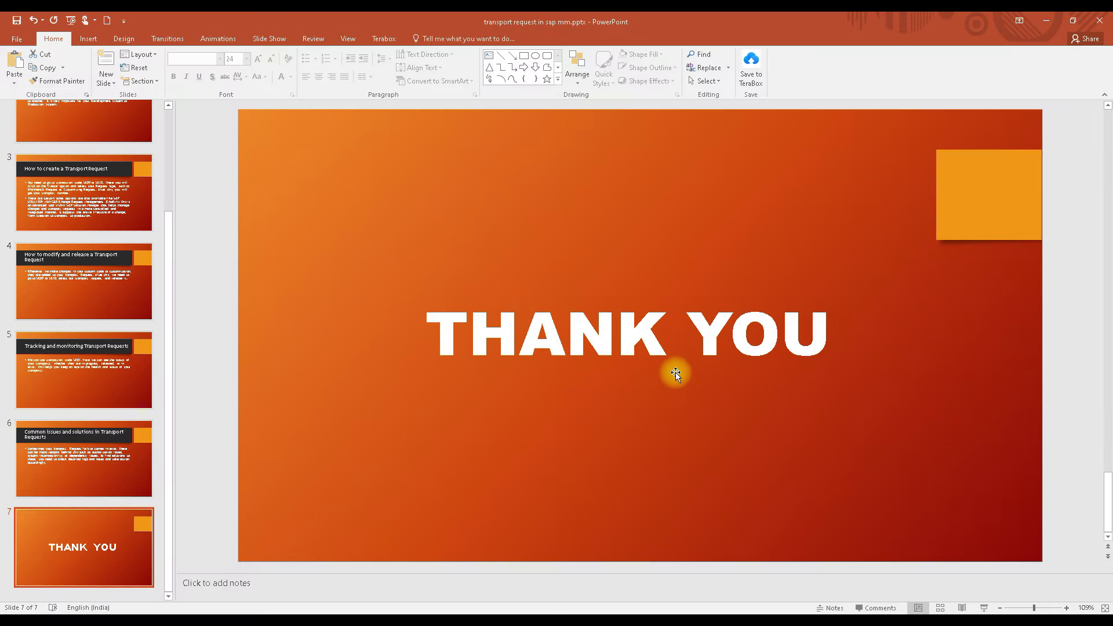